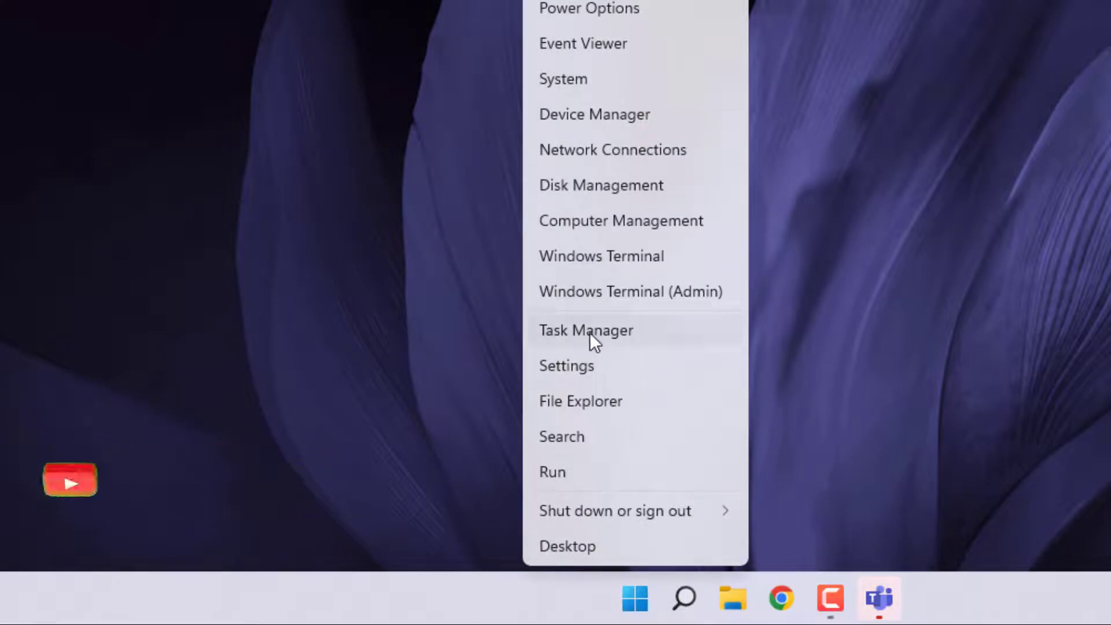
- End the Microsoft Teams process in Task Manager, then close Task Manager
{"action": "left_click", "coordinate": [590, 332]}
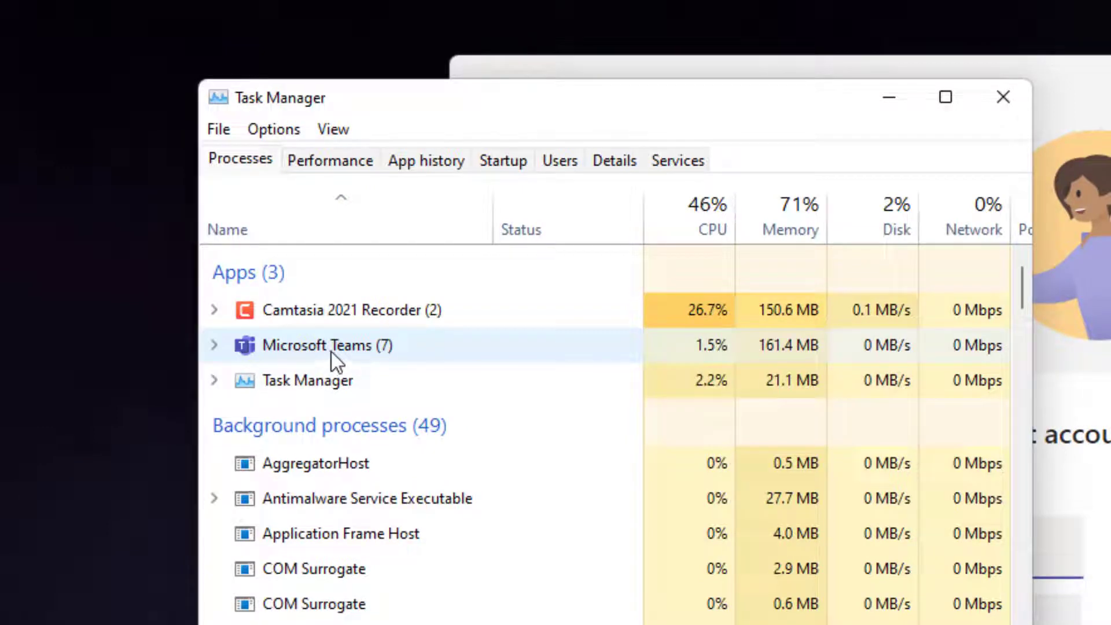
{"action": "left_click", "coordinate": [331, 352]}
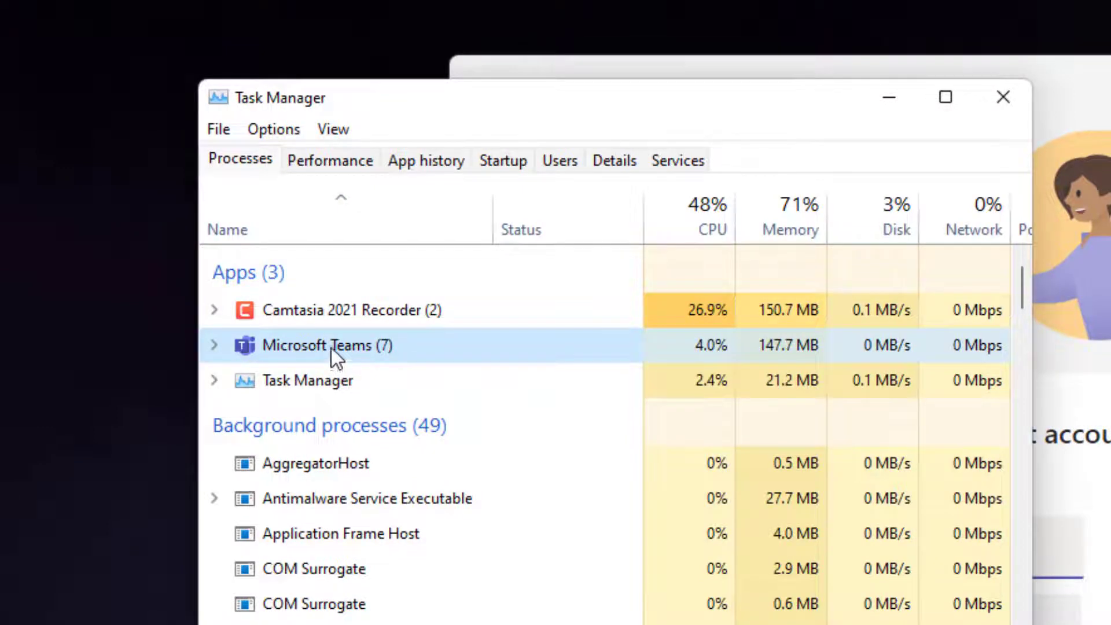
{"action": "right_click", "coordinate": [331, 349]}
{"action": "left_click", "coordinate": [407, 419]}
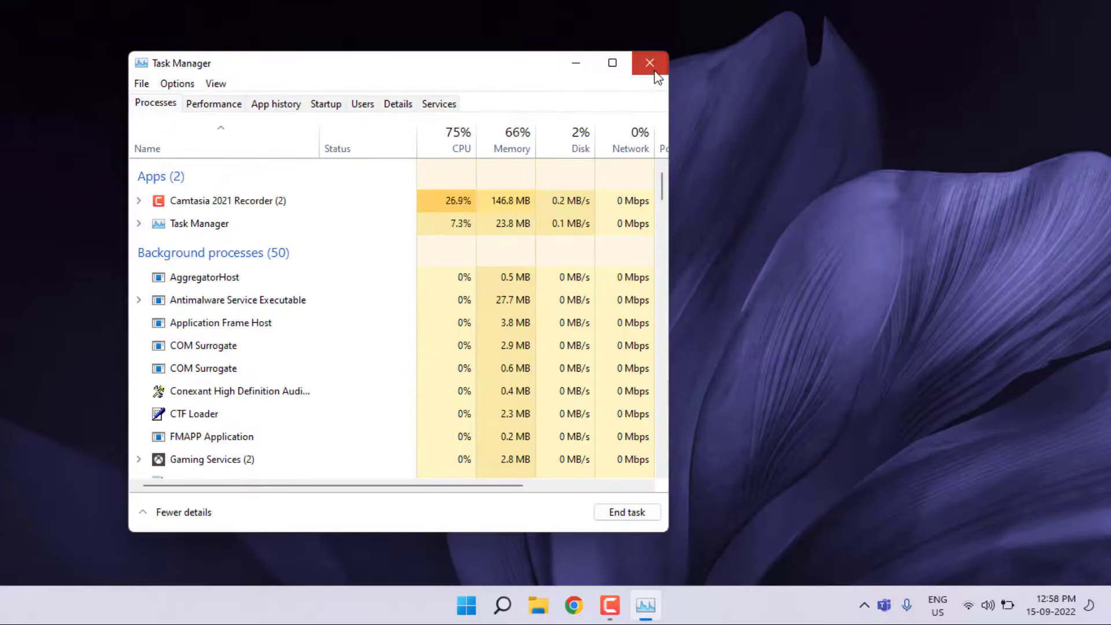
{"action": "left_click", "coordinate": [649, 63]}
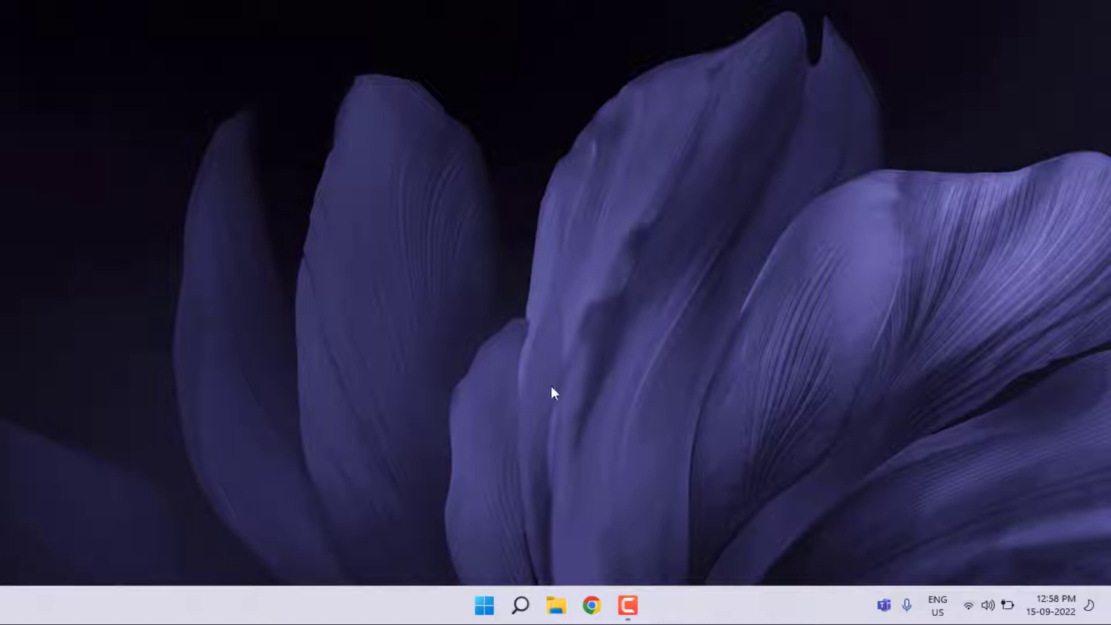
{"action": "left_click", "coordinate": [485, 605]}
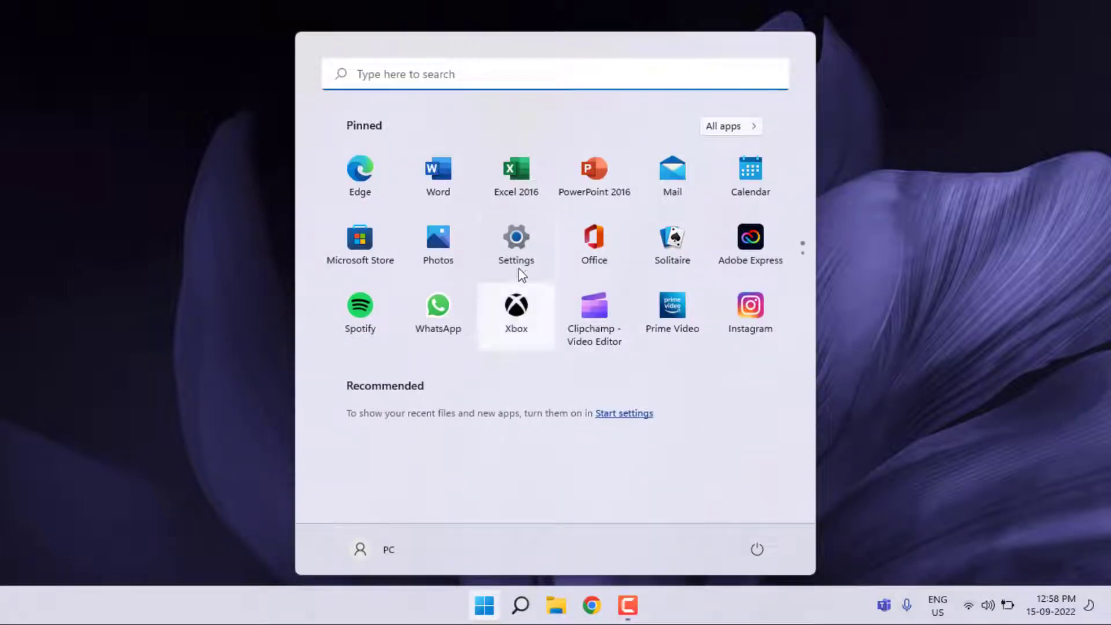
{"action": "left_click", "coordinate": [521, 247]}
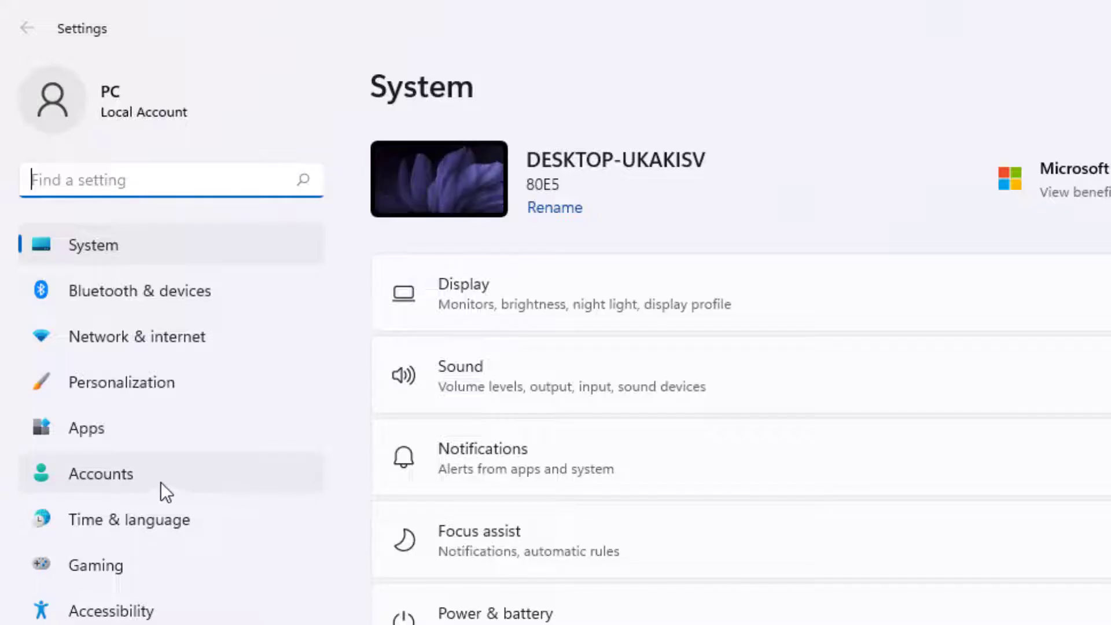
{"action": "left_click", "coordinate": [131, 476]}
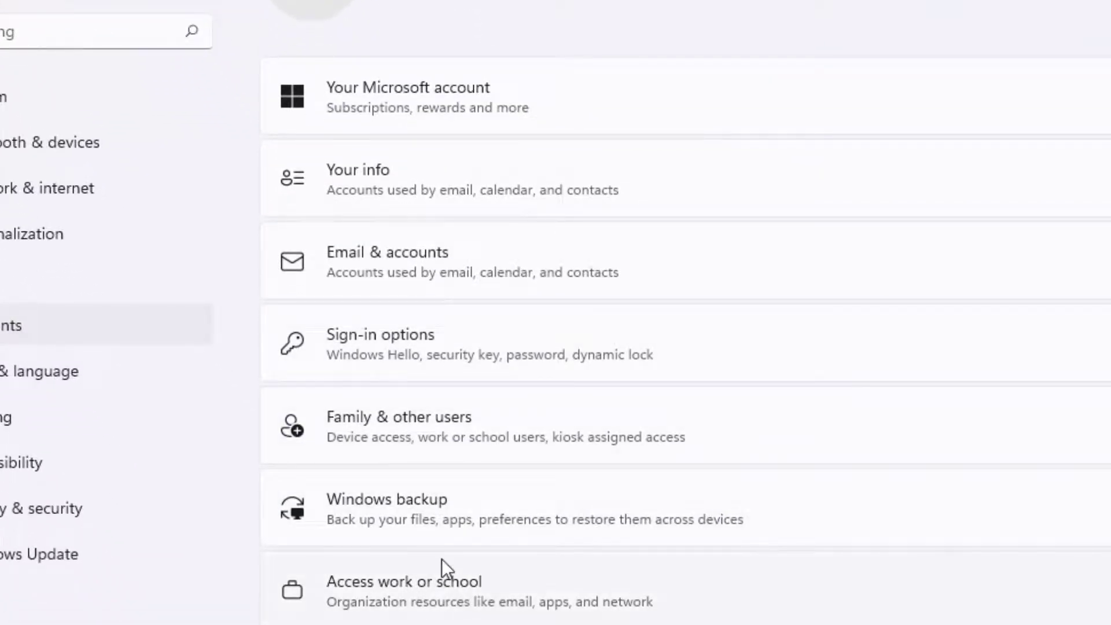
{"action": "left_click", "coordinate": [442, 564]}
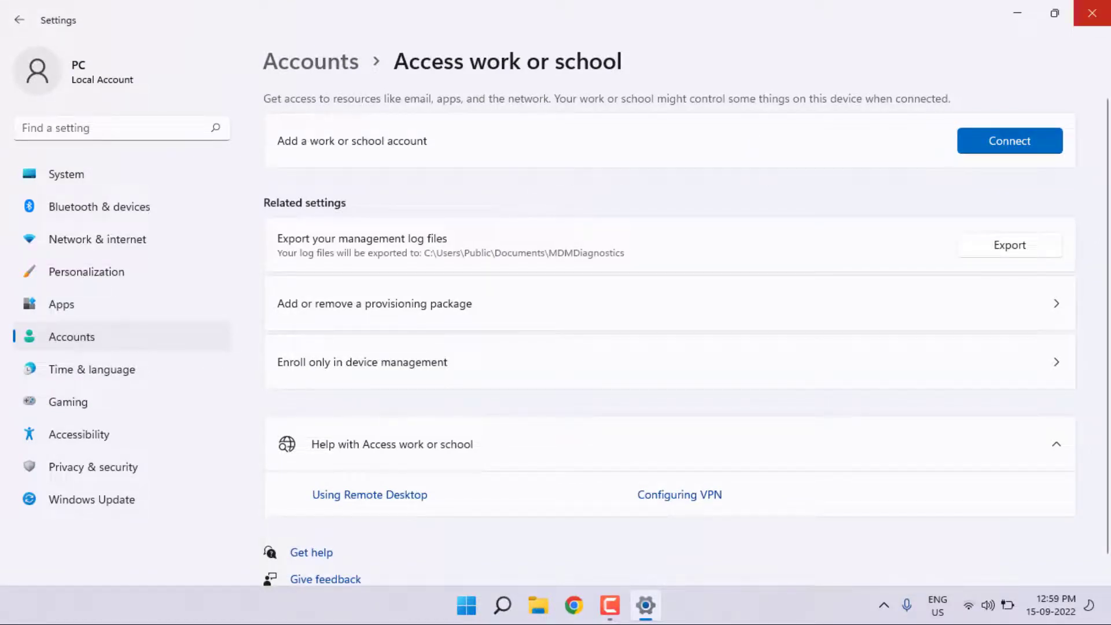
{"action": "left_click", "coordinate": [1092, 14]}
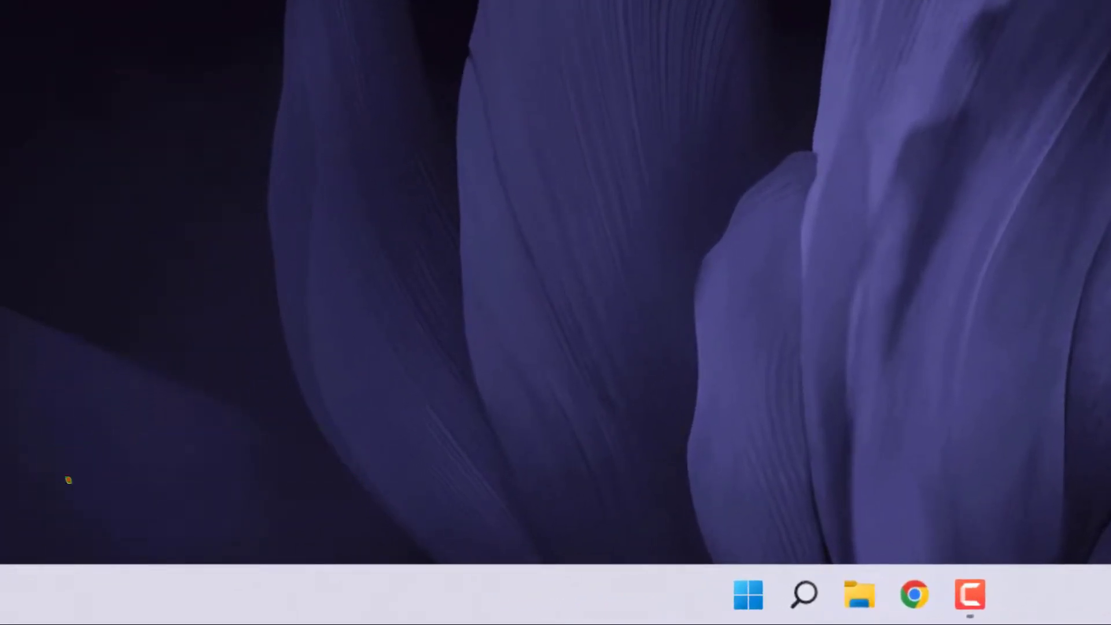
- Open %appdata%, go to Microsoft\Teams\blob_storage, and delete its subfolder
{"action": "key", "text": "super+r"}
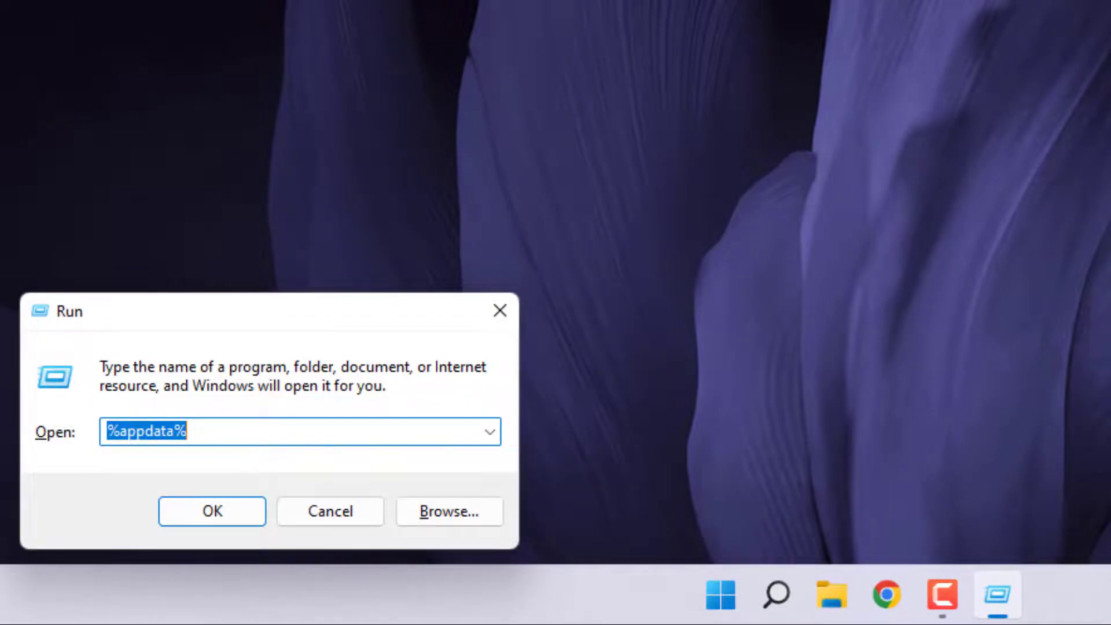
{"action": "key", "text": "Return"}
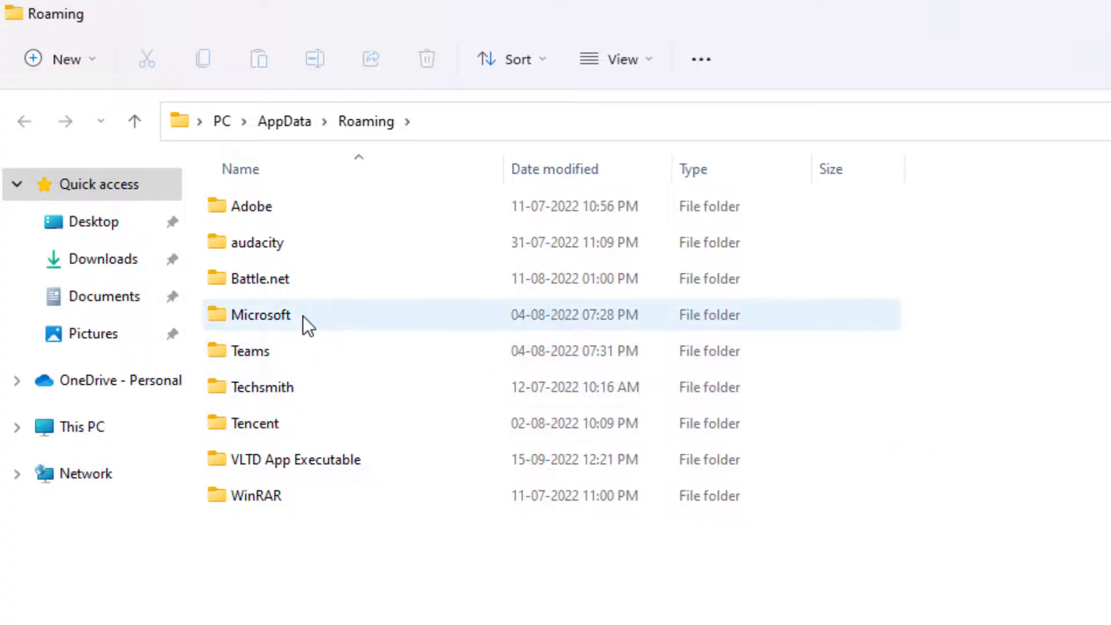
{"action": "double_click", "coordinate": [304, 316]}
{"action": "left_click", "coordinate": [278, 338]}
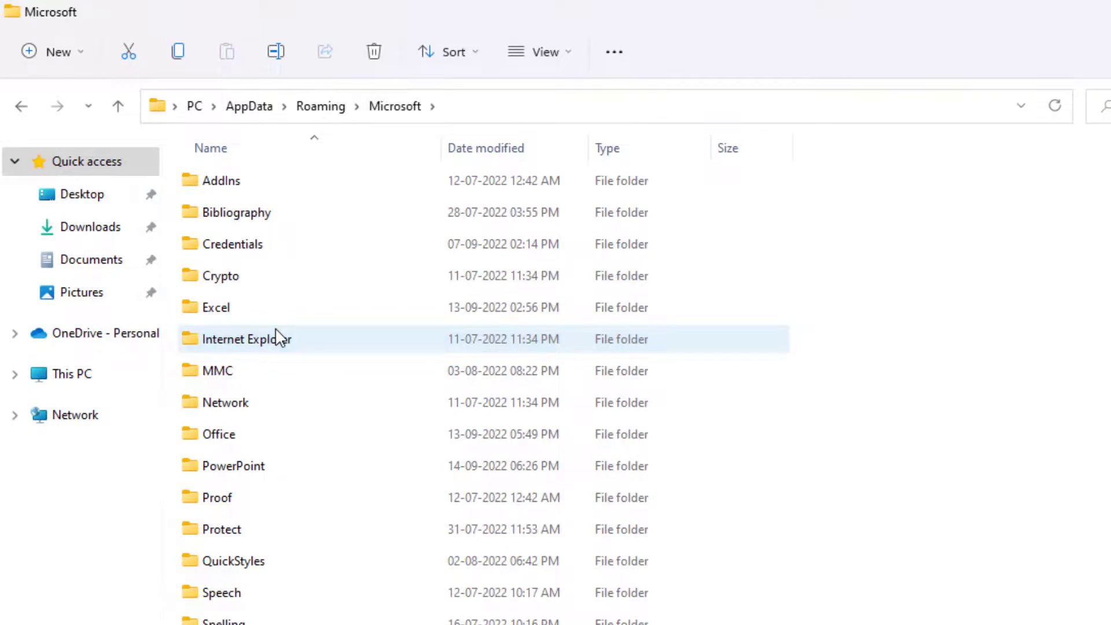
{"action": "type", "text": "teams"}
{"action": "key", "text": "Return"}
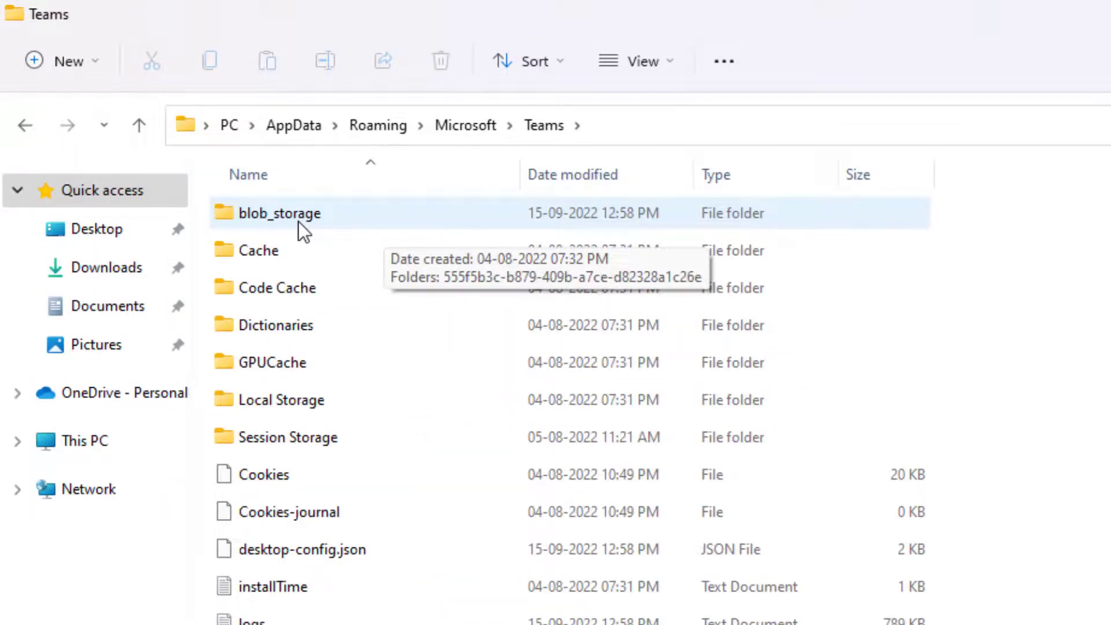
{"action": "double_click", "coordinate": [298, 221]}
{"action": "key", "text": "Delete"}
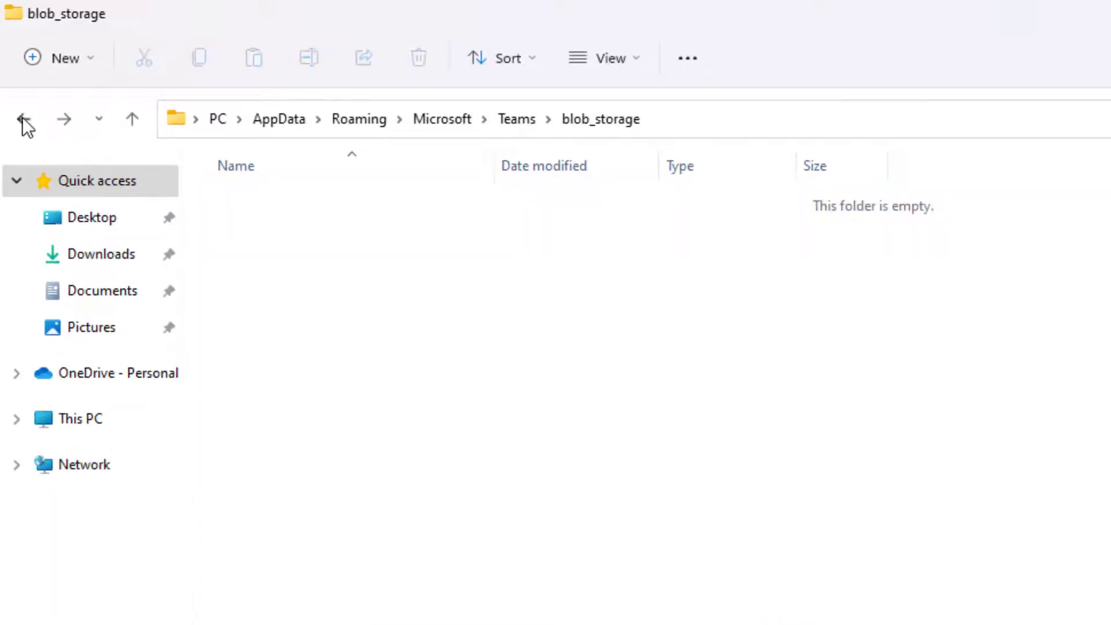
- Permanently delete all five files in Teams' Cache folder, then close File Explorer
{"action": "left_click", "coordinate": [26, 128]}
{"action": "double_click", "coordinate": [268, 236]}
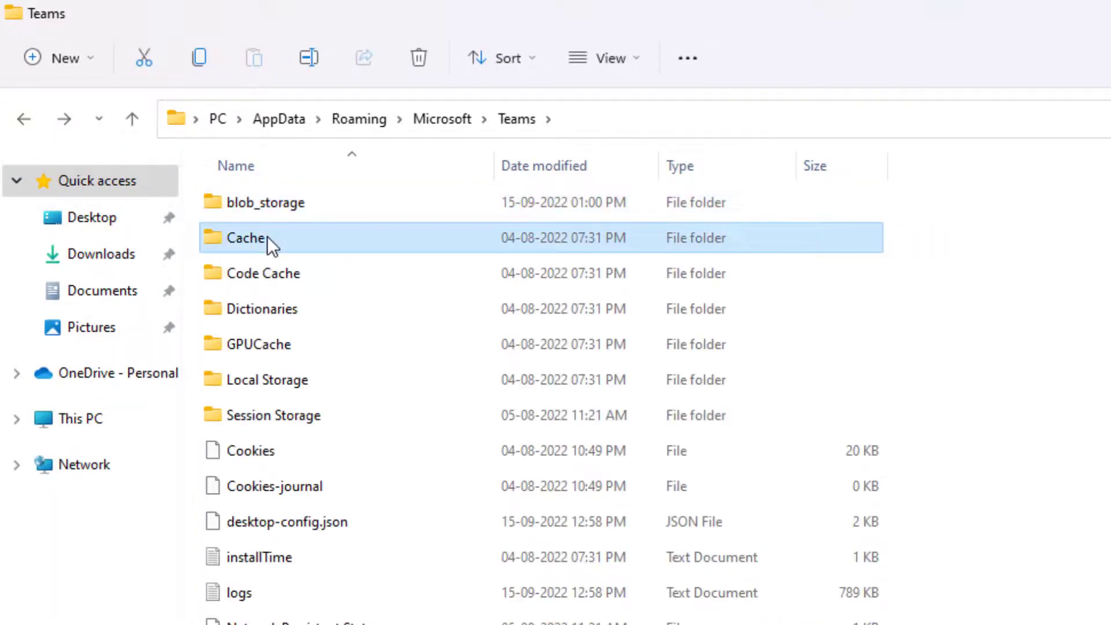
{"action": "key", "text": "ctrl+a"}
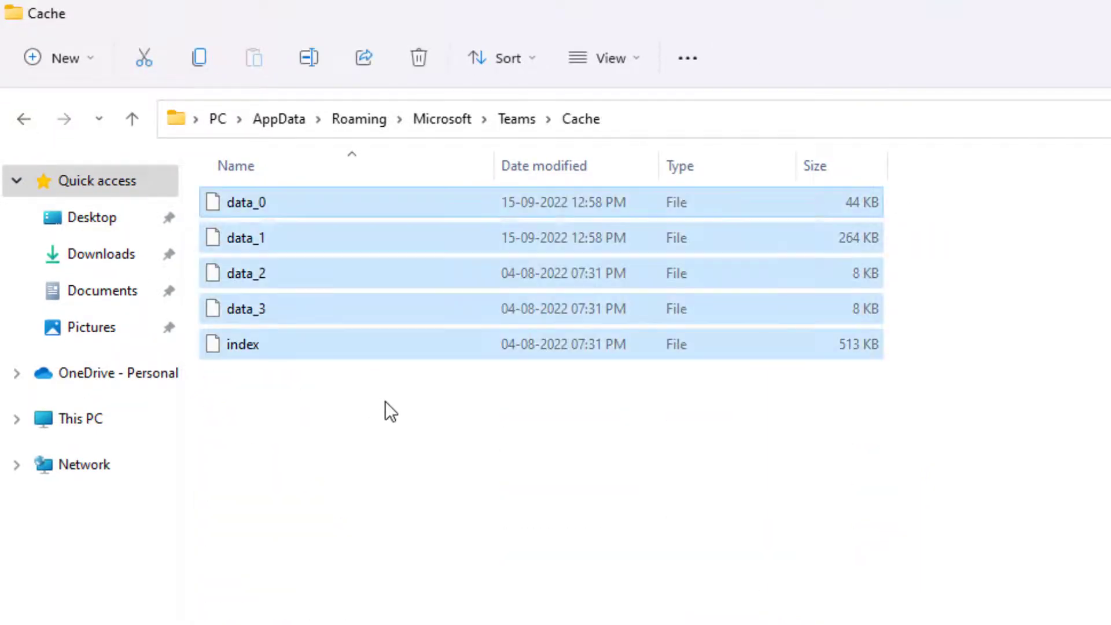
{"action": "key", "text": "shift+Delete"}
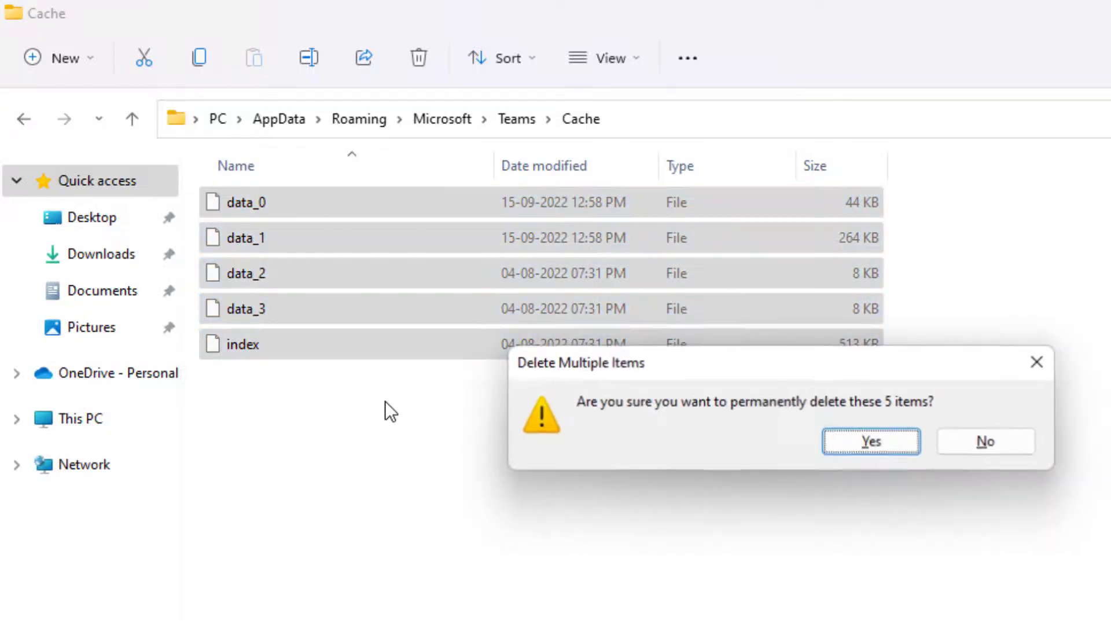
{"action": "key", "text": "Return"}
{"action": "key", "text": "alt+Up"}
{"action": "left_click", "coordinate": [1090, 11]}
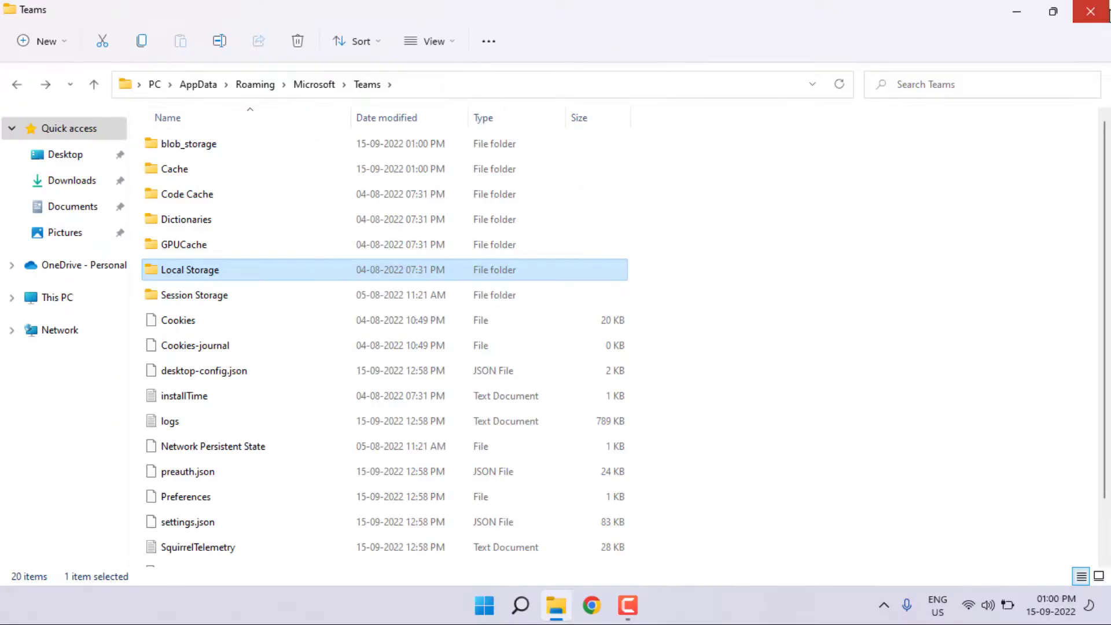